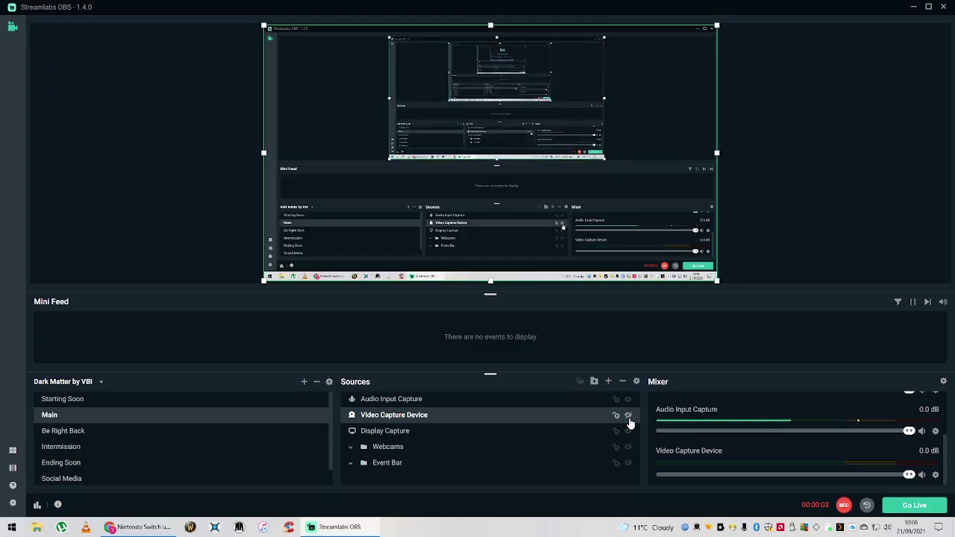
Step: Bring the wololo.net article forward and scroll to the Bluetooth audio, Update Dock and sleep-mode internet changes
{"action": "left_click", "coordinate": [139, 527]}
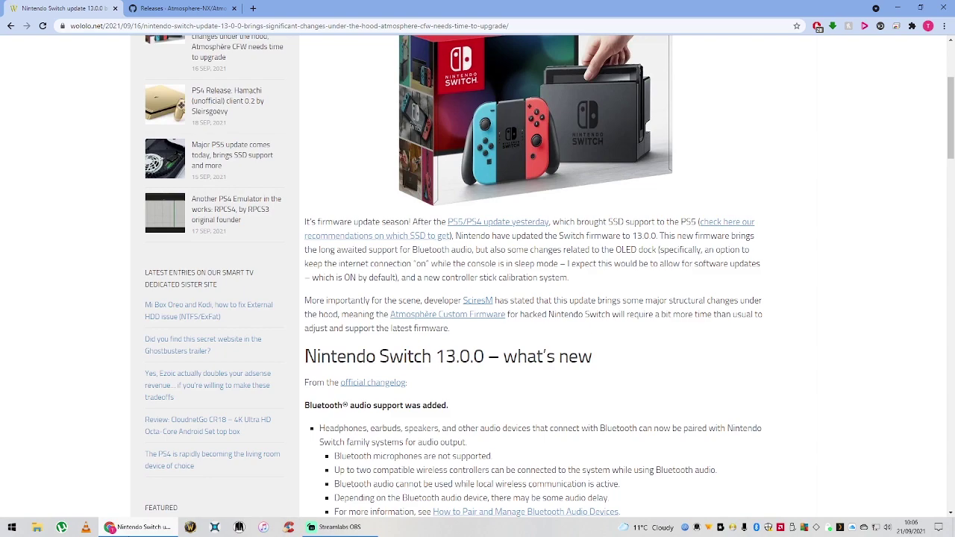
{"action": "scroll", "coordinate": [572, 335], "scroll_direction": "up", "scroll_amount": 2}
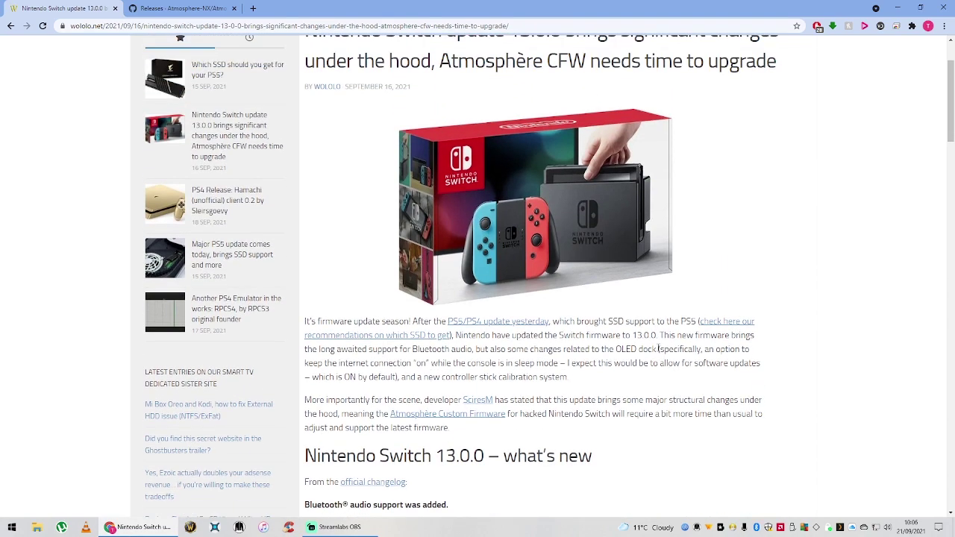
{"action": "scroll", "coordinate": [661, 366], "scroll_direction": "down", "scroll_amount": 4}
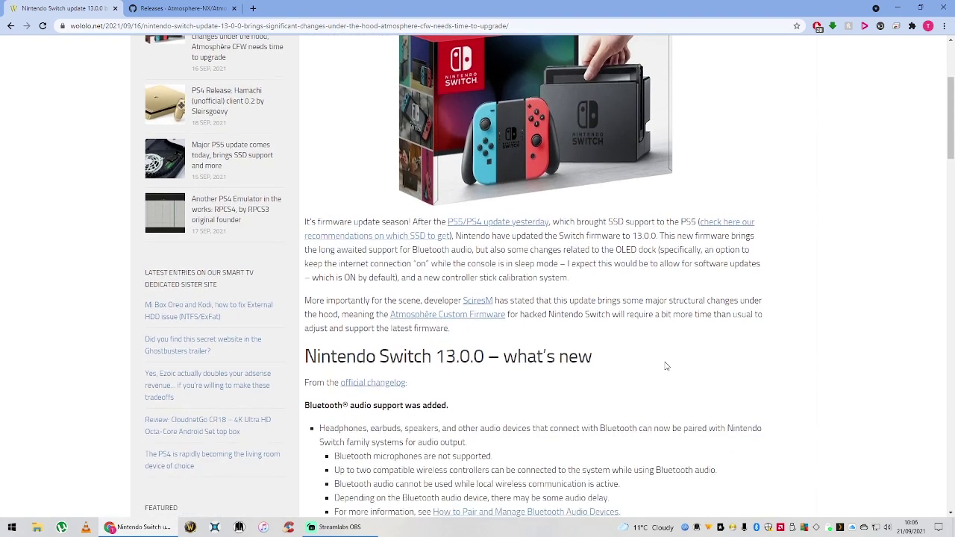
{"action": "scroll", "coordinate": [667, 366], "scroll_direction": "down", "scroll_amount": 3}
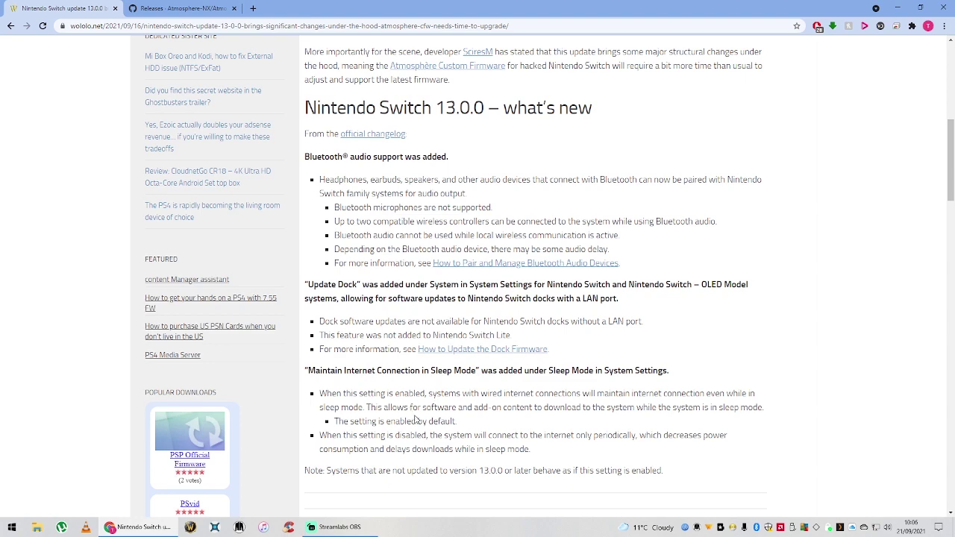
Step: Open the Atmosphère releases page and highlight the 1.1.0 pre-release title, LogManager lines and bug-fix bullet
{"action": "left_click", "coordinate": [170, 6]}
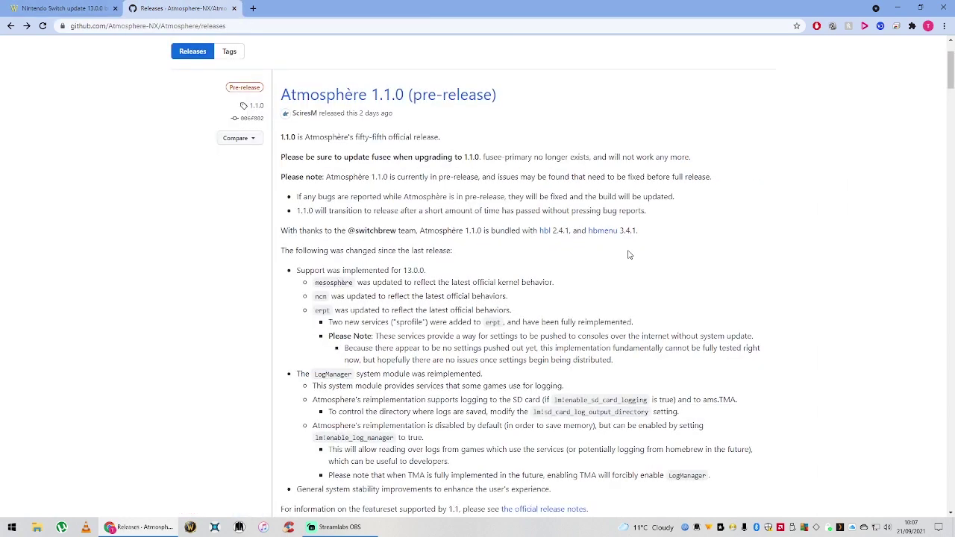
{"action": "left_click_drag", "start_coordinate": [507, 96], "coordinate": [413, 95]}
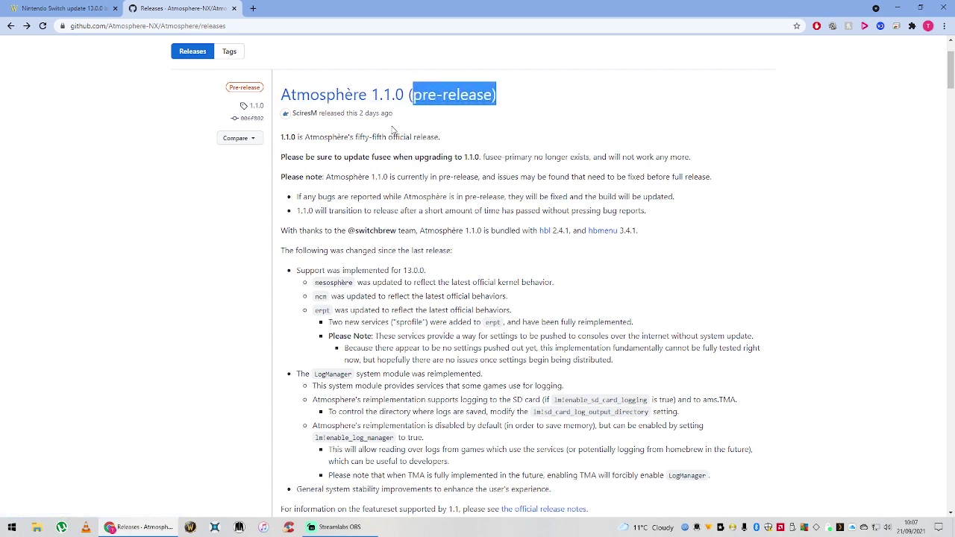
{"action": "left_click_drag", "start_coordinate": [296, 374], "coordinate": [541, 384]}
{"action": "left_click", "coordinate": [539, 384]}
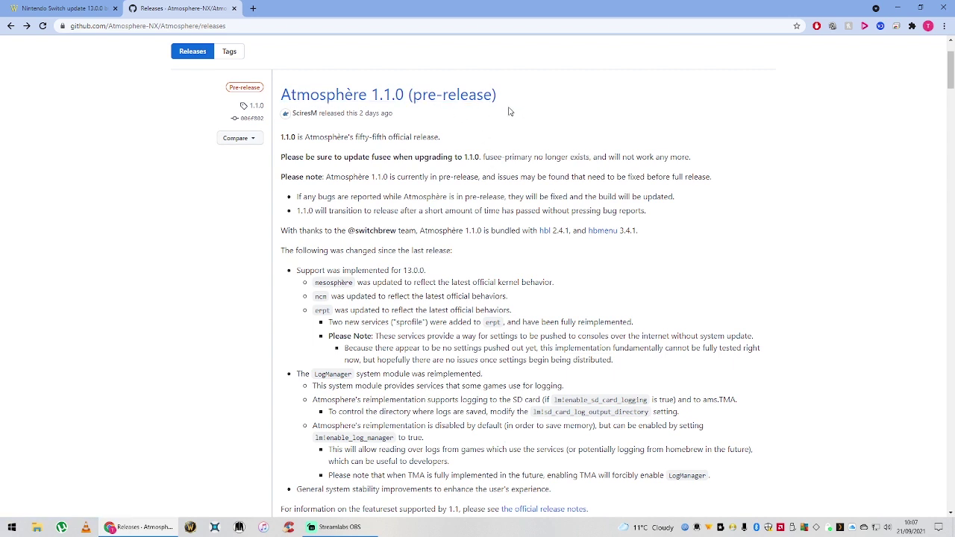
{"action": "mouse_move", "coordinate": [313, 530]}
{"action": "left_click_drag", "start_coordinate": [297, 196], "coordinate": [675, 196]}
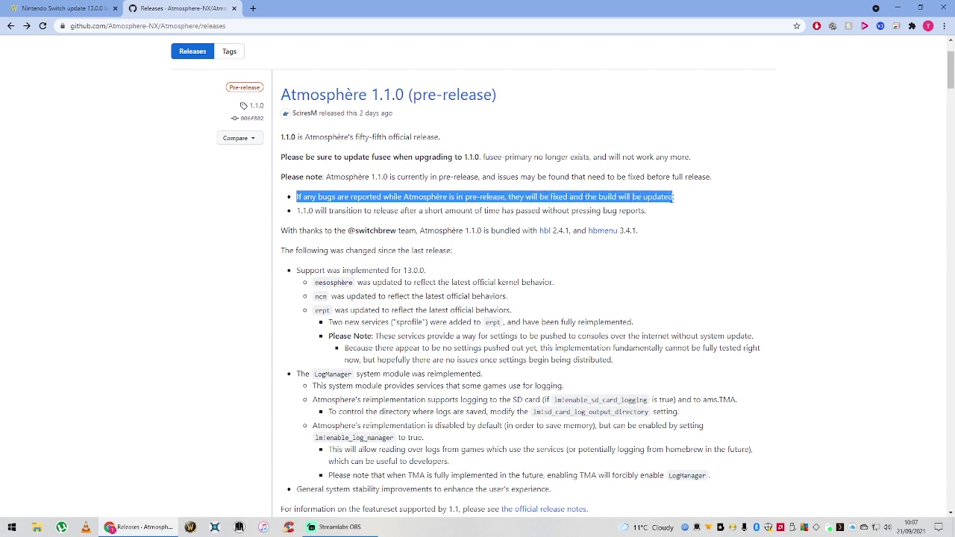
{"action": "left_click", "coordinate": [716, 212]}
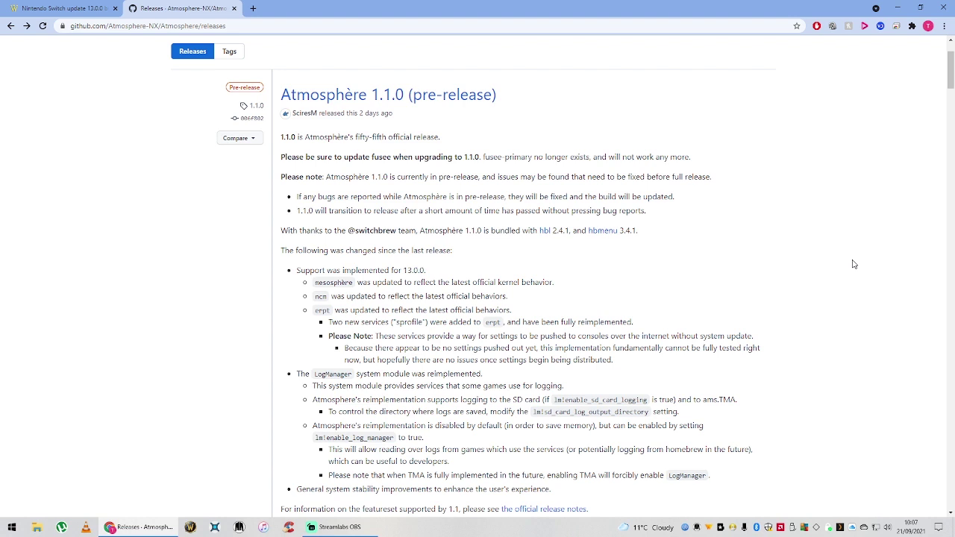
{"action": "scroll", "coordinate": [492, 335], "scroll_direction": "up", "scroll_amount": 2}
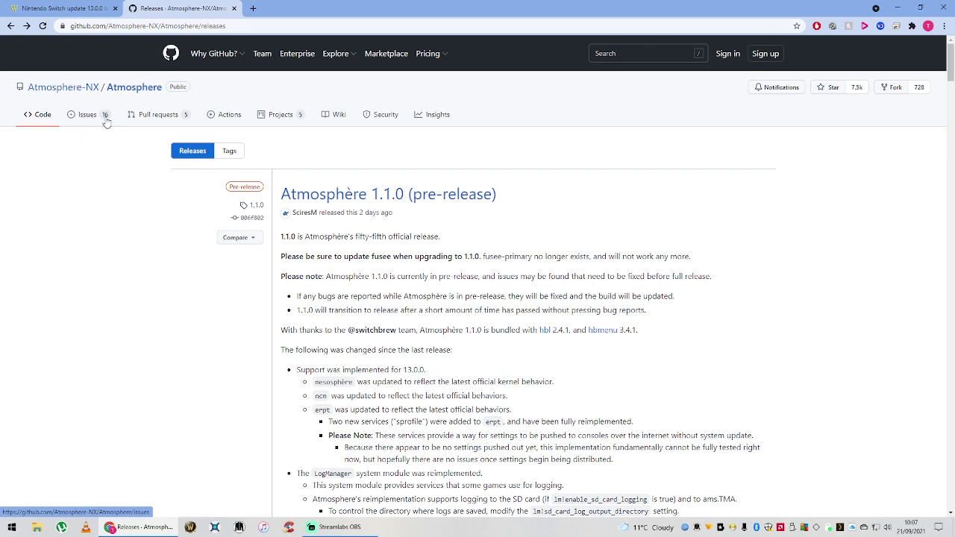
{"action": "scroll", "coordinate": [657, 436], "scroll_direction": "down", "scroll_amount": 2}
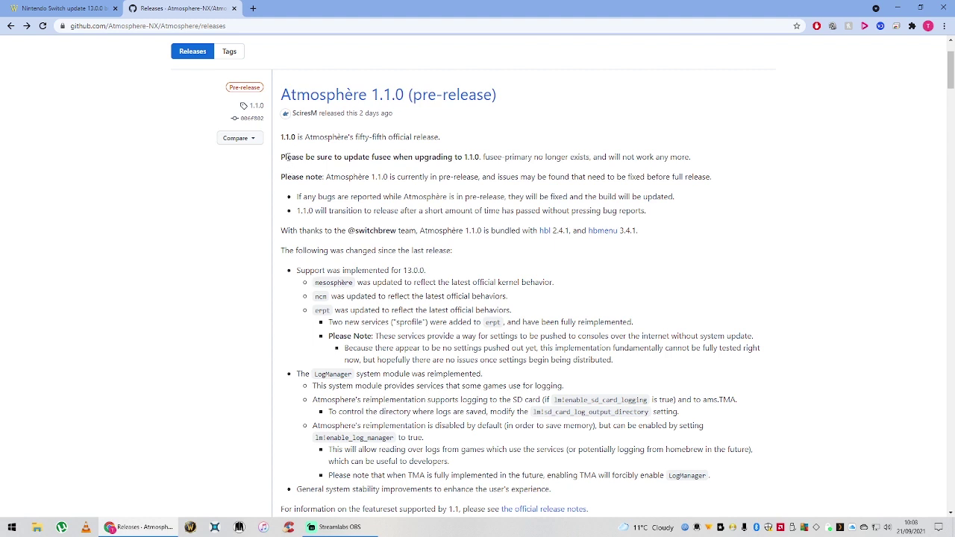
Step: Highlight the fusee update warning and expand the 1.1.0 Assets list showing its four files
{"action": "left_click_drag", "start_coordinate": [287, 157], "coordinate": [702, 156]}
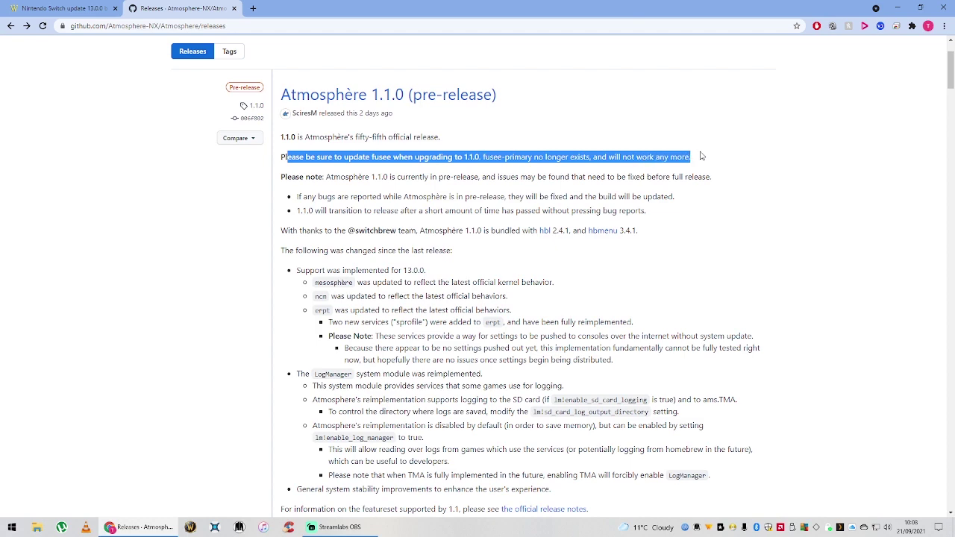
{"action": "double_click", "coordinate": [384, 158]}
{"action": "scroll", "coordinate": [384, 158], "scroll_direction": "down", "scroll_amount": 5}
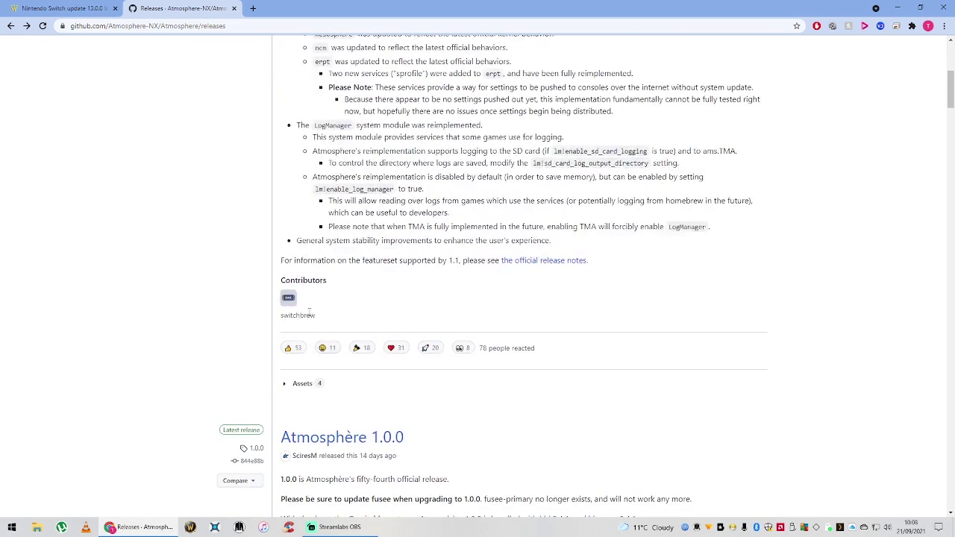
{"action": "left_click", "coordinate": [318, 385]}
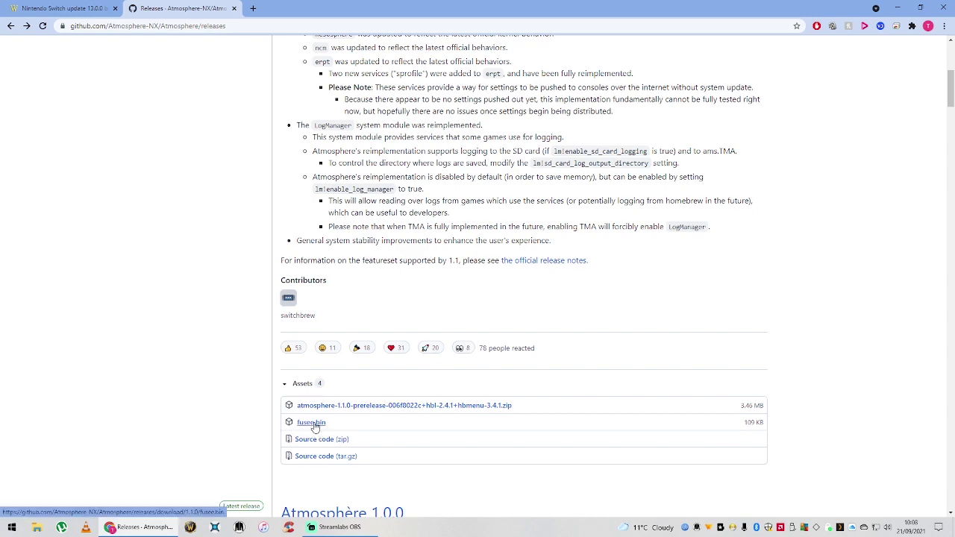
{"action": "scroll", "coordinate": [627, 274], "scroll_direction": "up", "scroll_amount": 4}
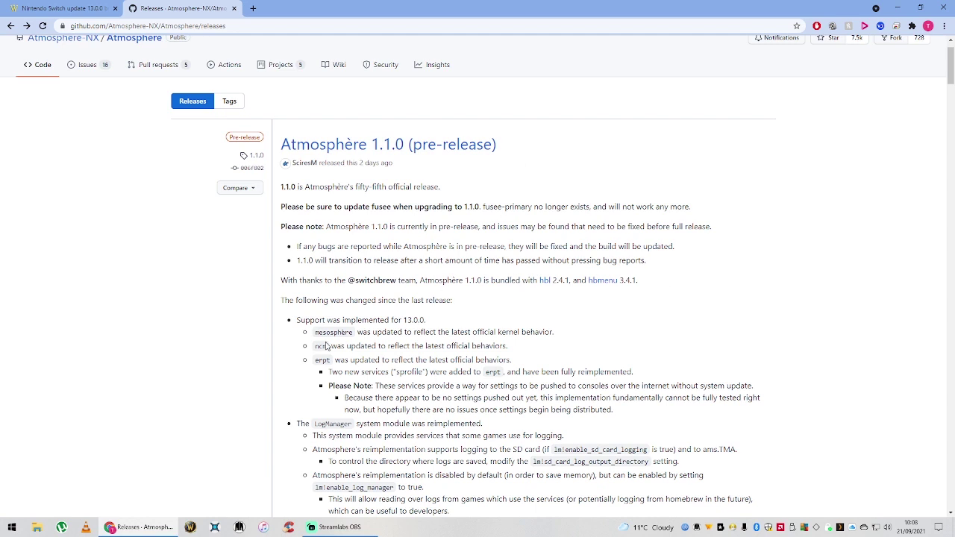
{"action": "left_click_drag", "start_coordinate": [297, 320], "coordinate": [377, 332]}
{"action": "left_click", "coordinate": [440, 328]}
{"action": "triple_click", "coordinate": [426, 321]}
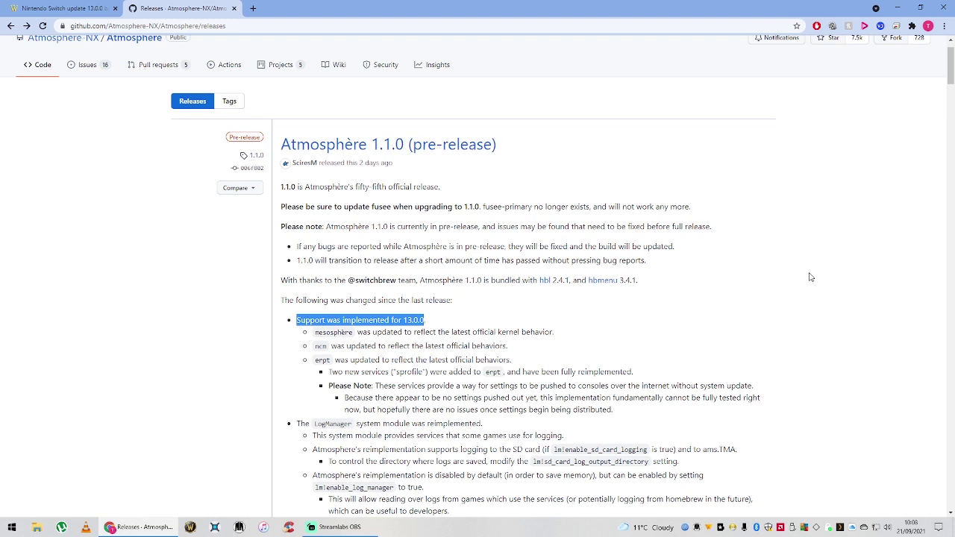
{"action": "left_click", "coordinate": [355, 310]}
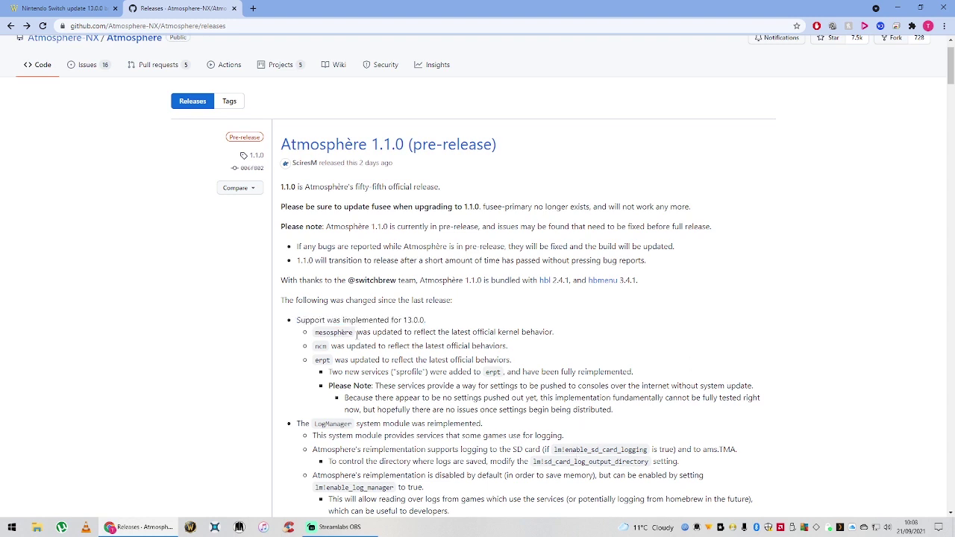
{"action": "scroll", "coordinate": [354, 310], "scroll_direction": "down", "scroll_amount": 1}
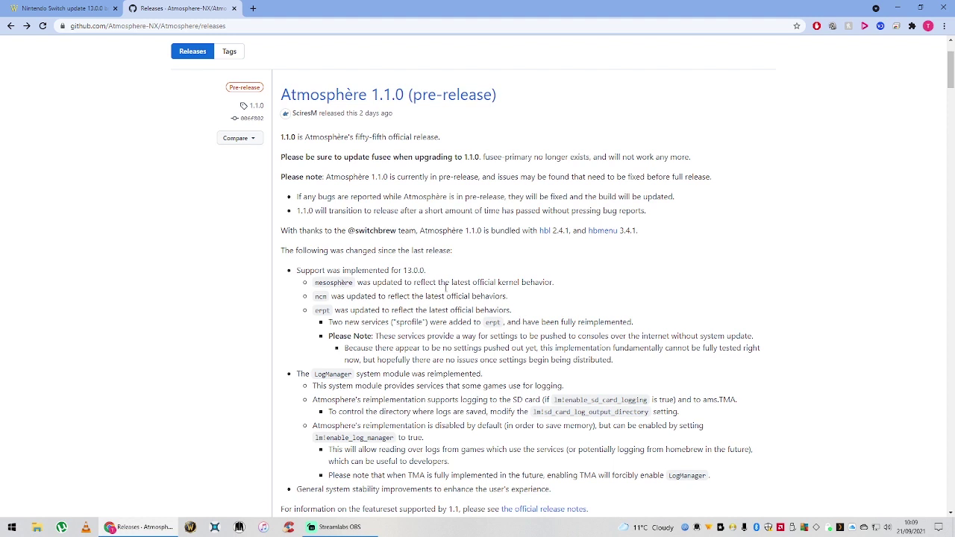
{"action": "left_click_drag", "start_coordinate": [315, 287], "coordinate": [728, 480]}
{"action": "left_click", "coordinate": [743, 475]}
{"action": "left_click_drag", "start_coordinate": [297, 489], "coordinate": [554, 491]}
{"action": "left_click", "coordinate": [589, 495]}
{"action": "scroll", "coordinate": [544, 105], "scroll_direction": "down", "scroll_amount": 3}
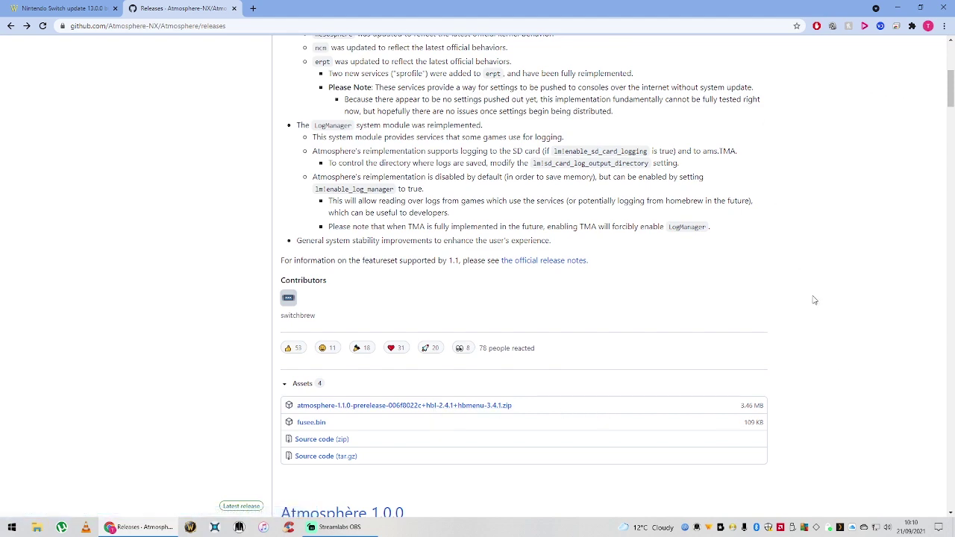
{"action": "scroll", "coordinate": [752, 373], "scroll_direction": "up", "scroll_amount": 4}
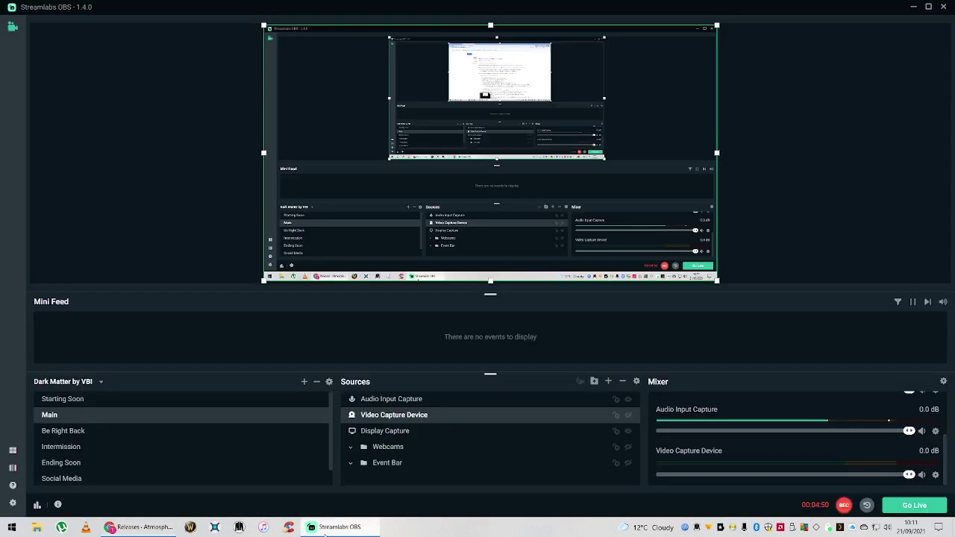
Step: Bring Streamlabs OBS forward to show All-in-One Switch Updater 2.13.0 on its About page
{"action": "left_click", "coordinate": [326, 530]}
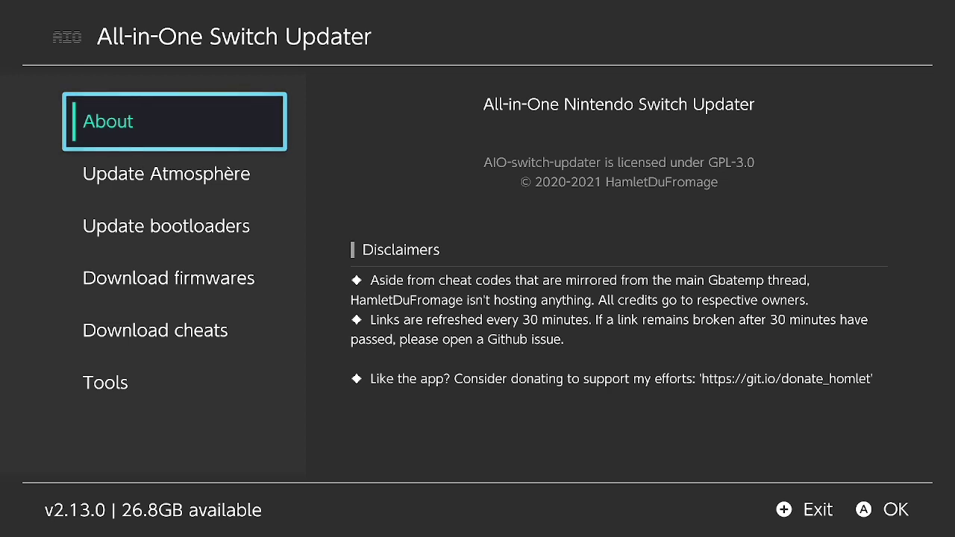
Step: Go to Update Atmosphère, showing current Atmosphère 1.0.0|S and DeepSea v3.1.0 packages
{"action": "key", "text": "Down"}
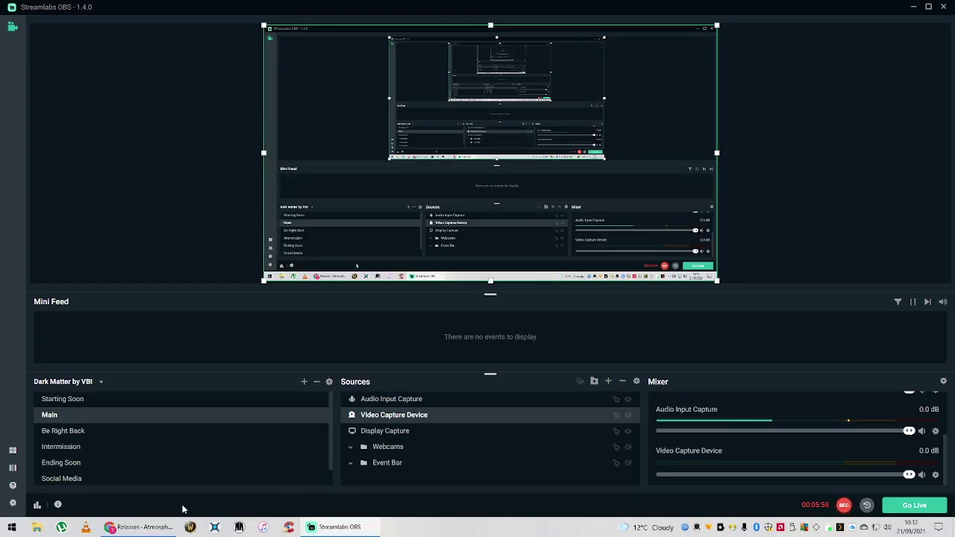
Step: Look over the Atmosphère releases page in Chrome again, then switch to the wololo.net 13.0.0 article tab
{"action": "left_click", "coordinate": [171, 528]}
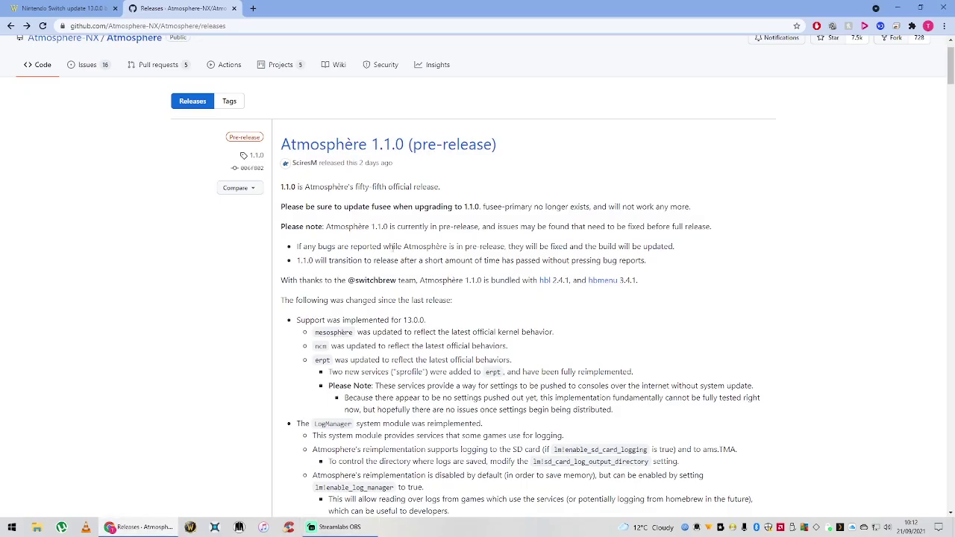
{"action": "left_click", "coordinate": [246, 23]}
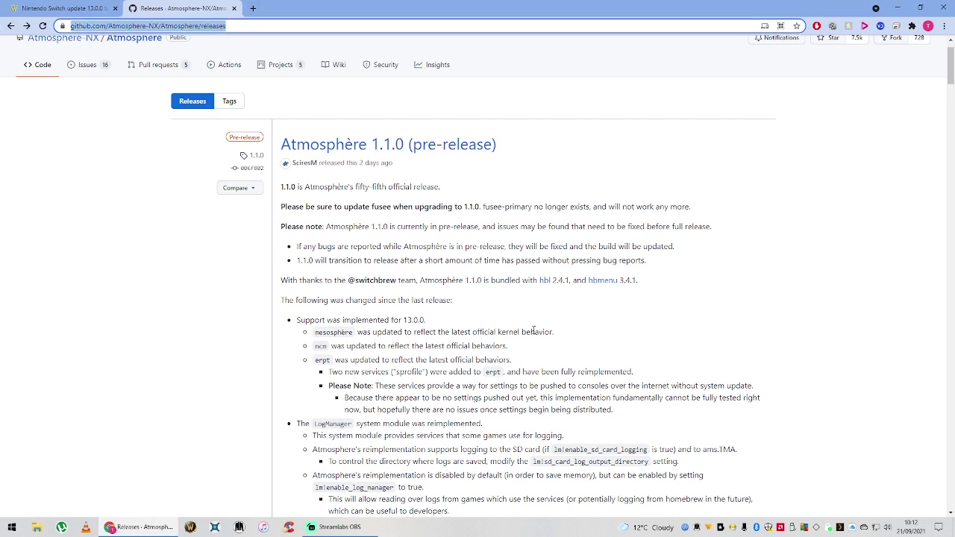
{"action": "scroll", "coordinate": [530, 350], "scroll_direction": "up", "scroll_amount": 1}
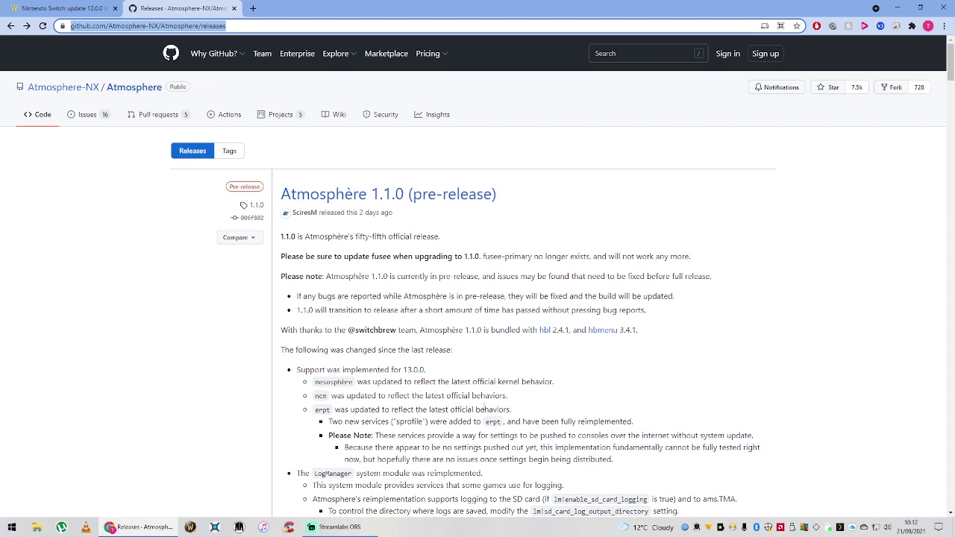
{"action": "scroll", "coordinate": [490, 407], "scroll_direction": "down", "scroll_amount": 3}
{"action": "scroll", "coordinate": [490, 407], "scroll_direction": "down", "scroll_amount": 5}
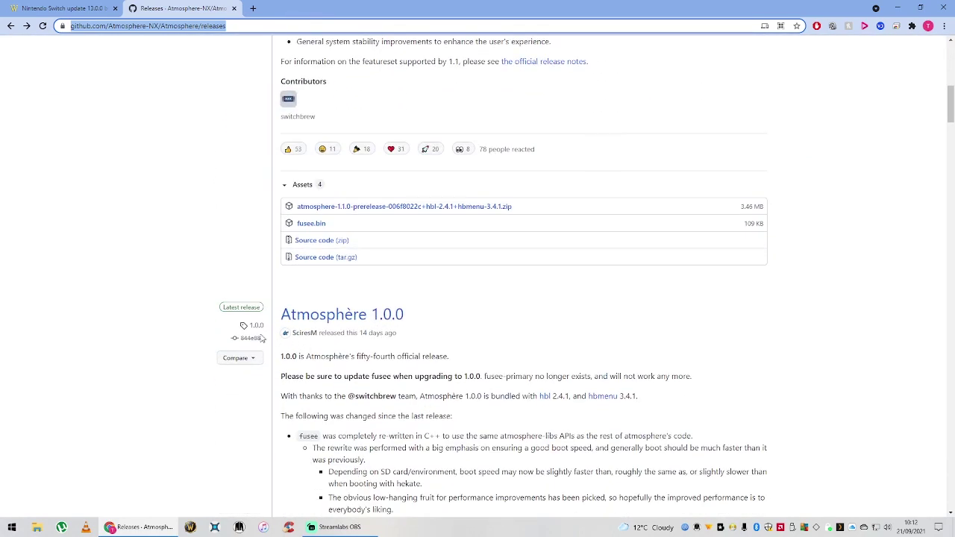
{"action": "scroll", "coordinate": [371, 375], "scroll_direction": "up", "scroll_amount": 7}
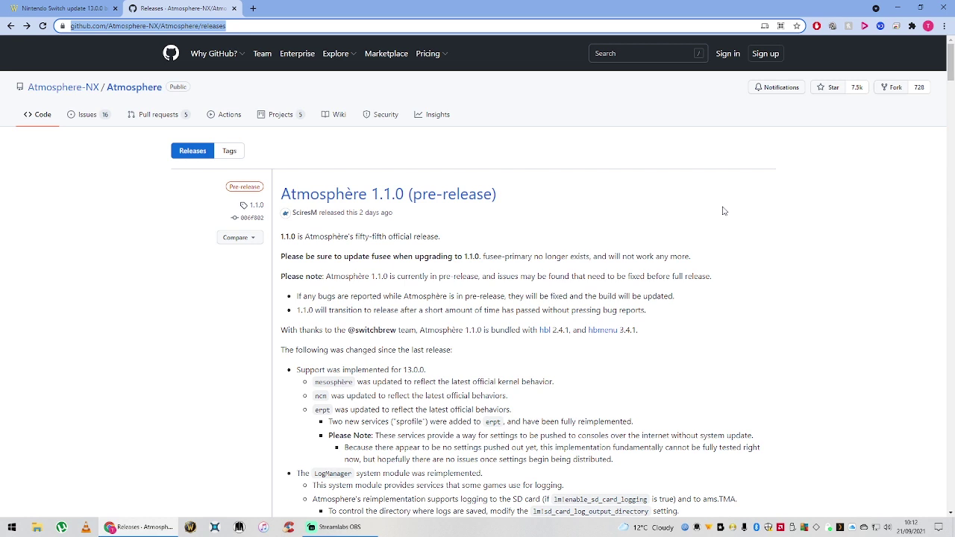
{"action": "key", "text": "ctrl+shift+Tab"}
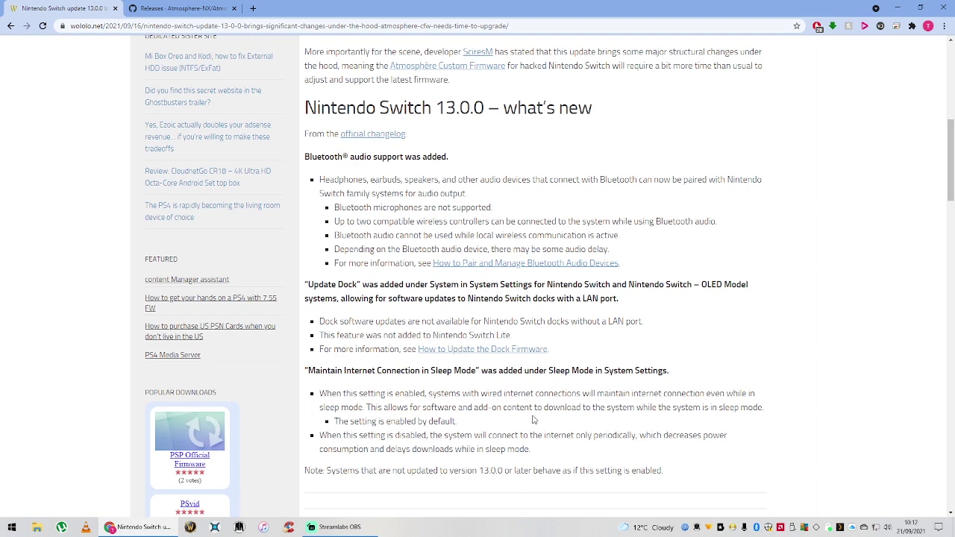
Step: Scroll through the 13.0.0 changes and scene-impact section, then return to Streamlabs OBS's Main scene
{"action": "scroll", "coordinate": [532, 412], "scroll_direction": "down", "scroll_amount": 1}
{"action": "scroll", "coordinate": [530, 408], "scroll_direction": "up", "scroll_amount": 1}
{"action": "scroll", "coordinate": [500, 436], "scroll_direction": "down", "scroll_amount": 1}
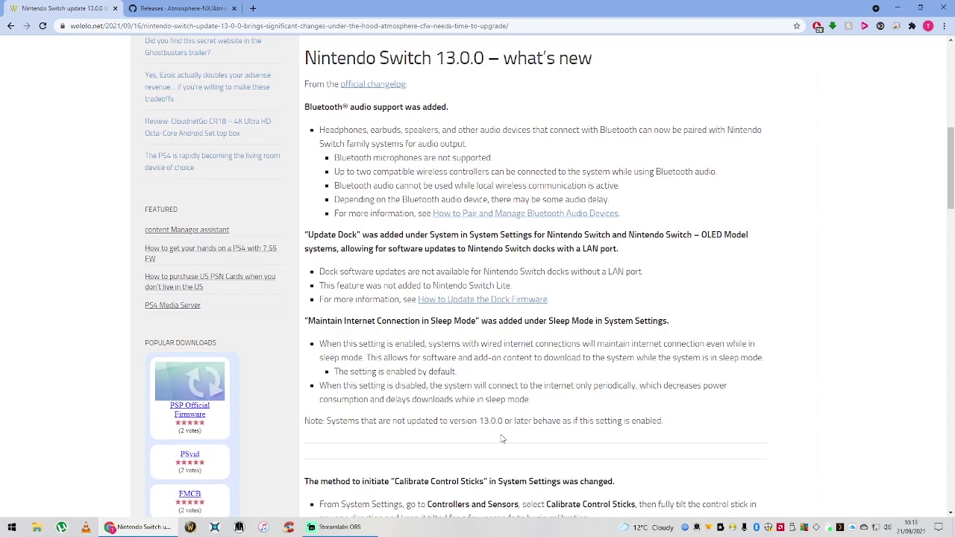
{"action": "scroll", "coordinate": [501, 439], "scroll_direction": "down", "scroll_amount": 3}
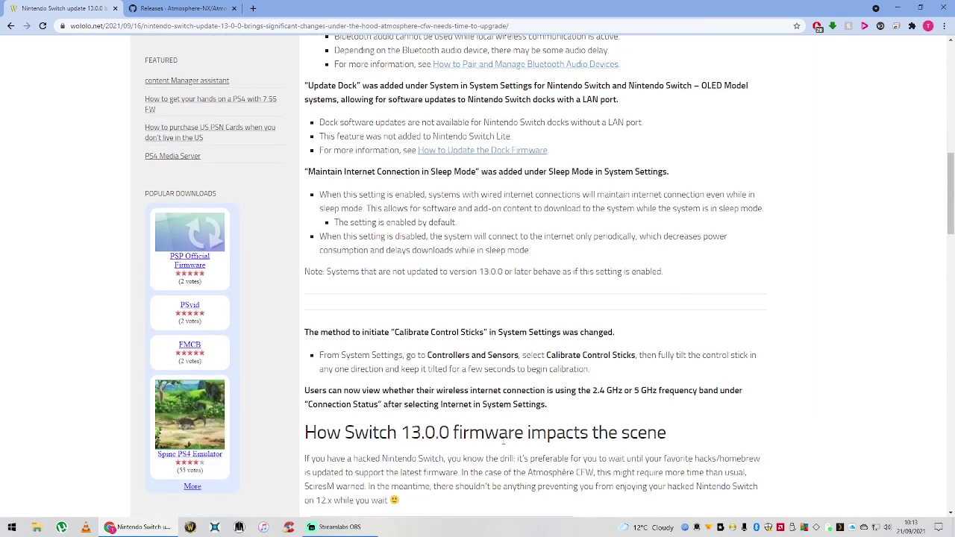
{"action": "scroll", "coordinate": [505, 455], "scroll_direction": "down", "scroll_amount": 2}
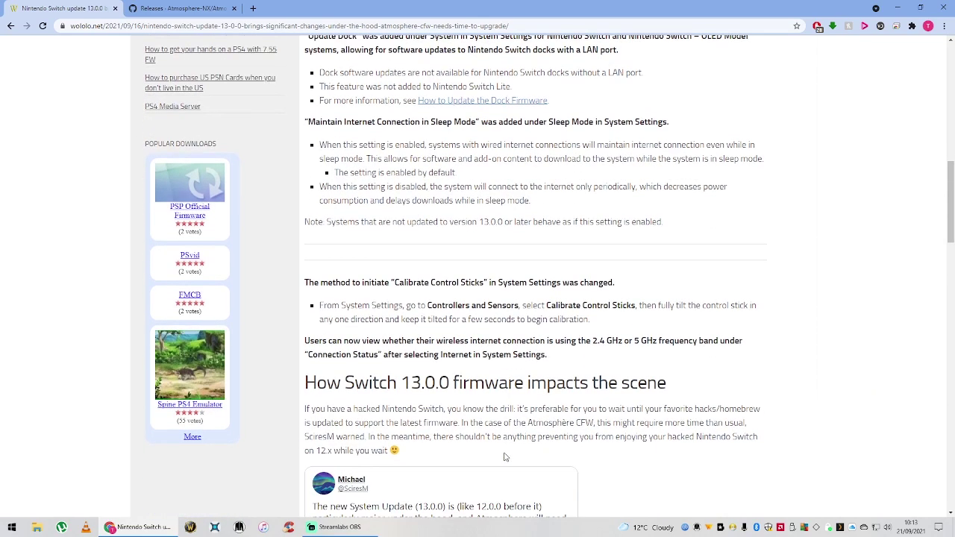
{"action": "scroll", "coordinate": [504, 455], "scroll_direction": "down", "scroll_amount": 1}
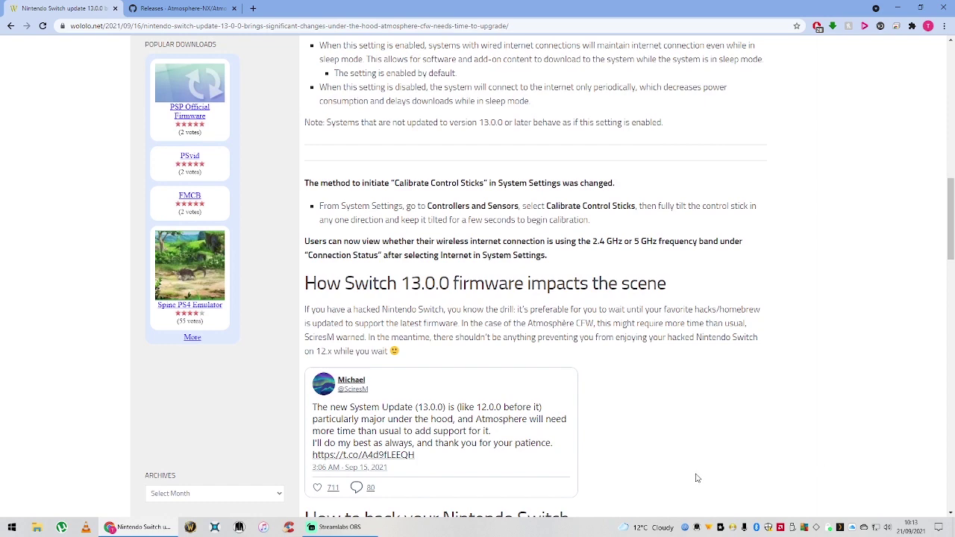
{"action": "scroll", "coordinate": [697, 477], "scroll_direction": "up", "scroll_amount": 2}
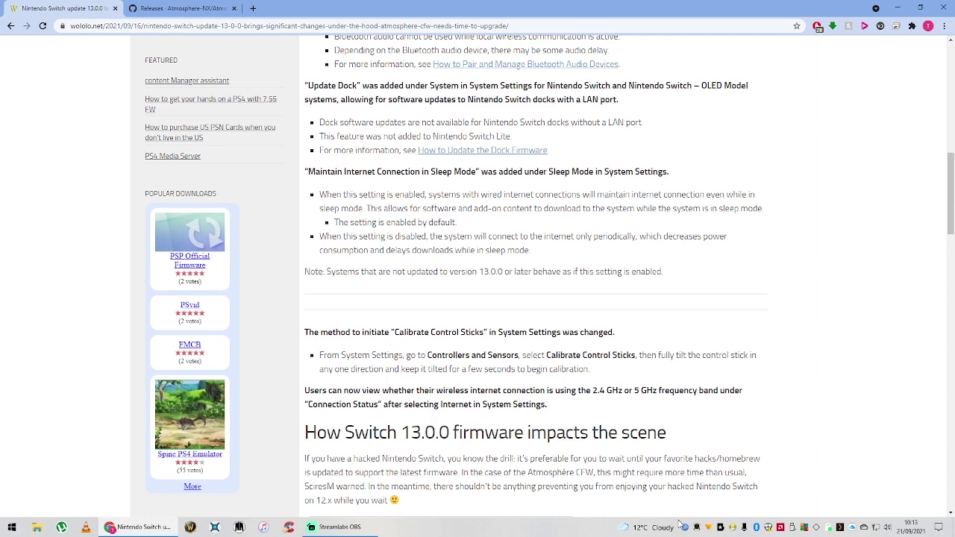
{"action": "left_click", "coordinate": [335, 527]}
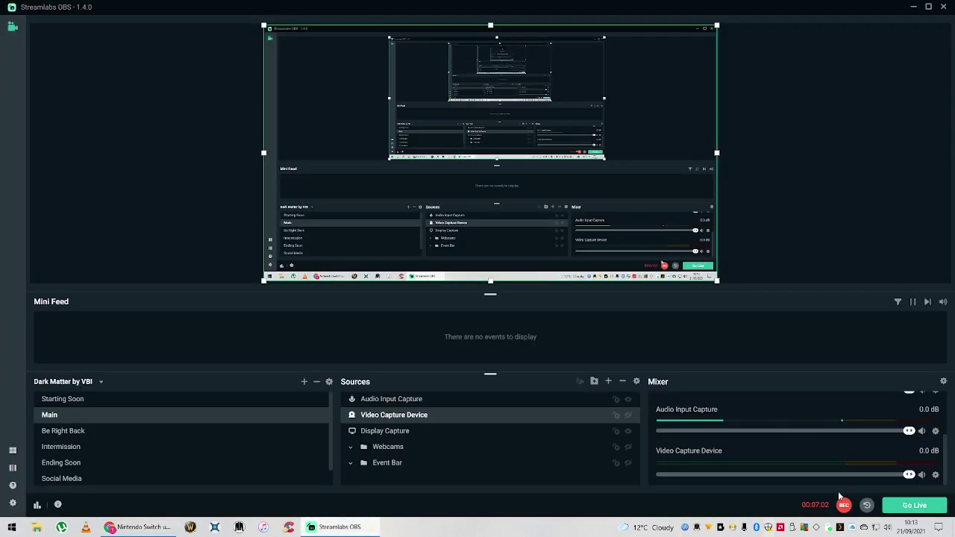